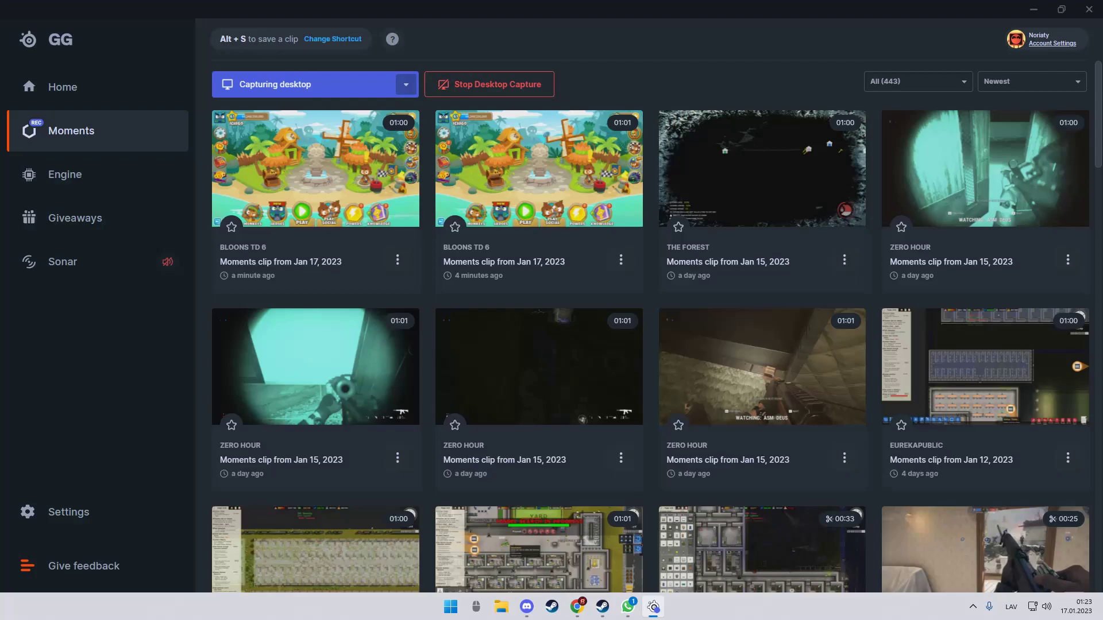
Save a clip of the recent desktop capture with Alt+S
{"action": "key", "text": "alt+s"}
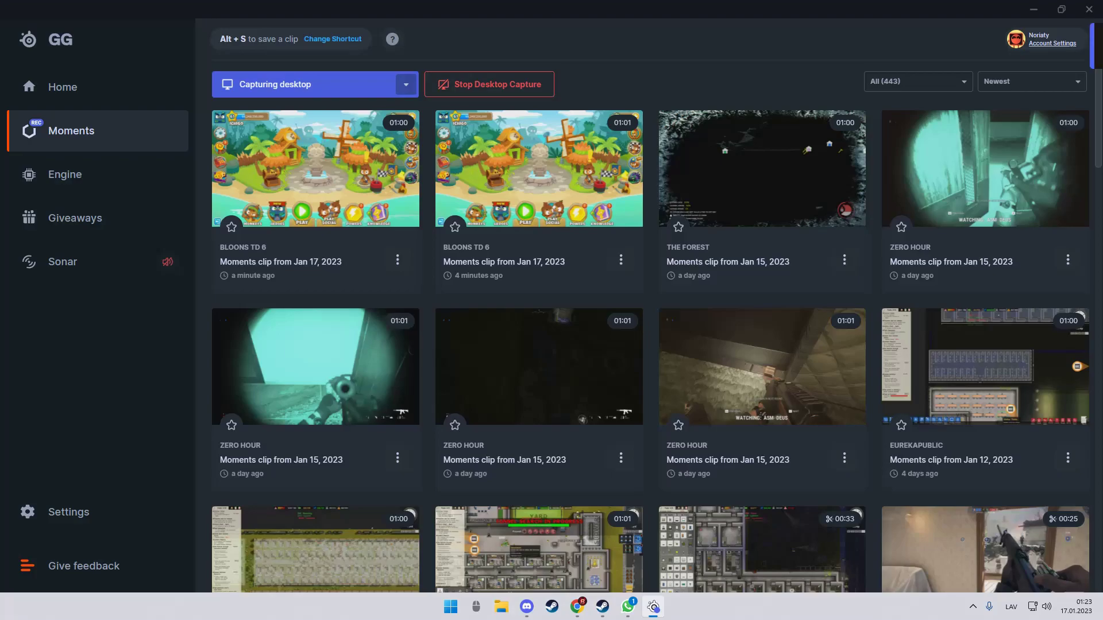